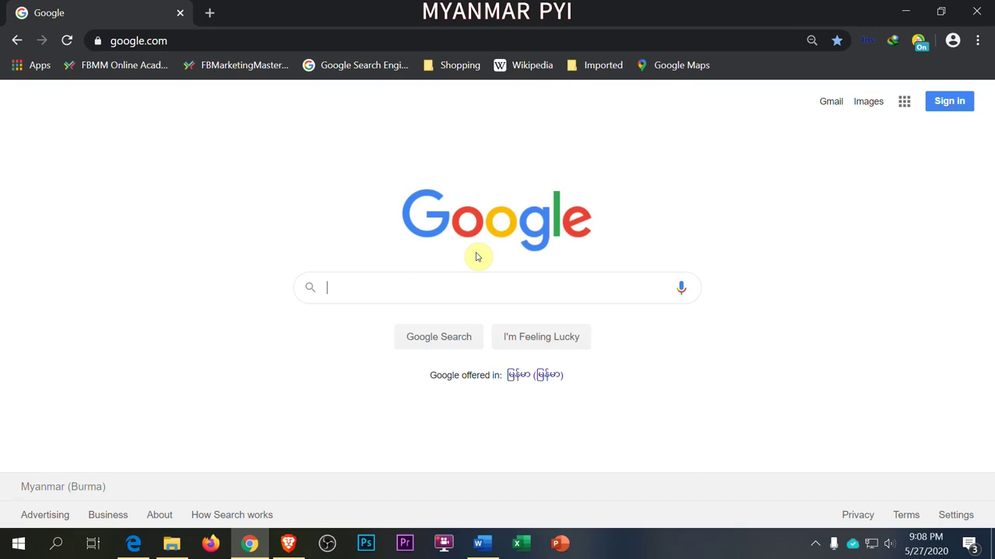
text(gmail)
key(Return)
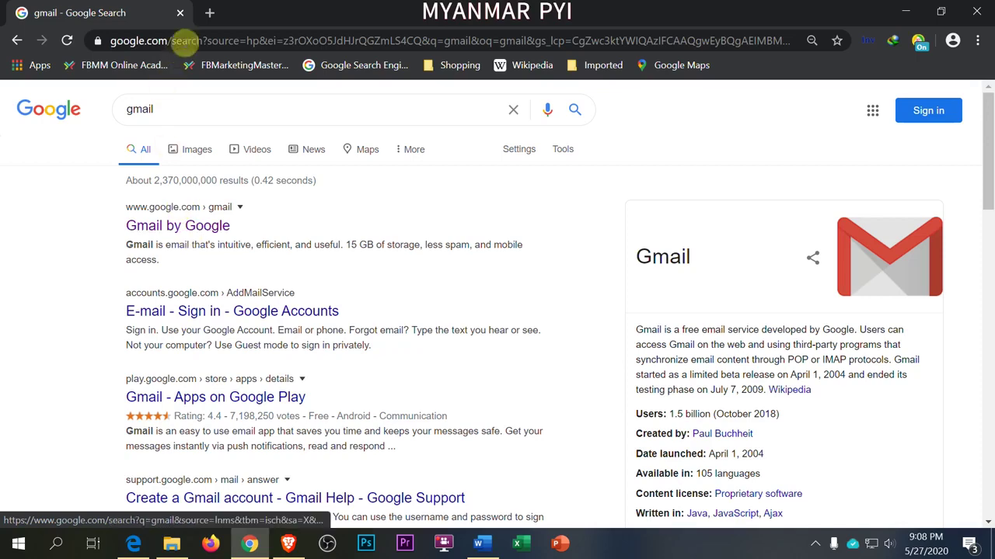
click(189, 45)
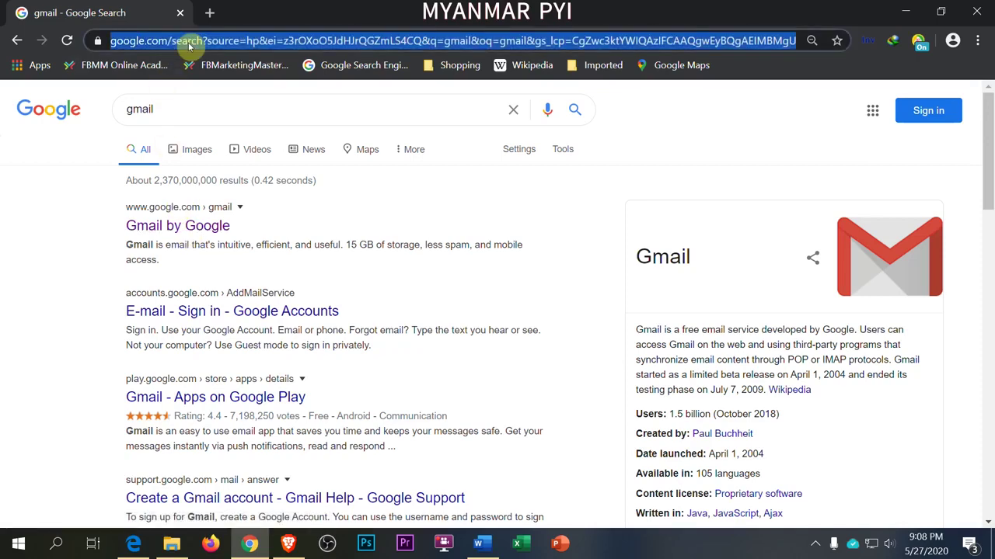
text(www.gmail.com)
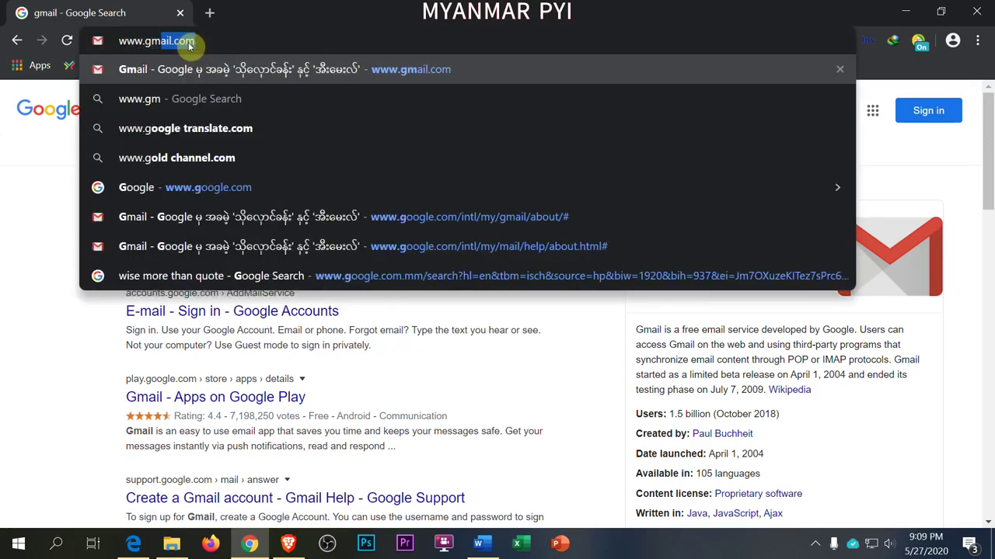
key(Return)
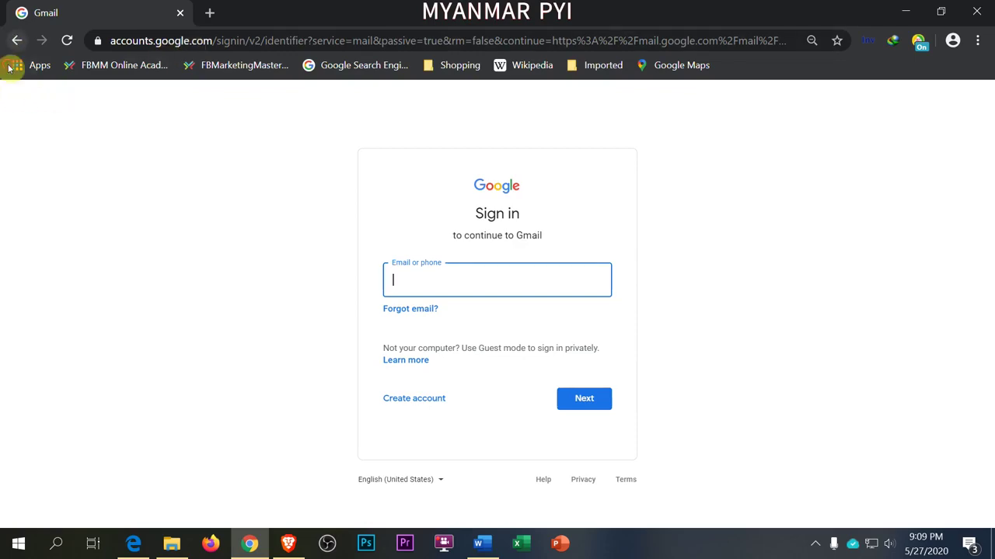
Go back to the gmail results and forward to sign-in, then show the Create account options.
click(16, 39)
click(198, 226)
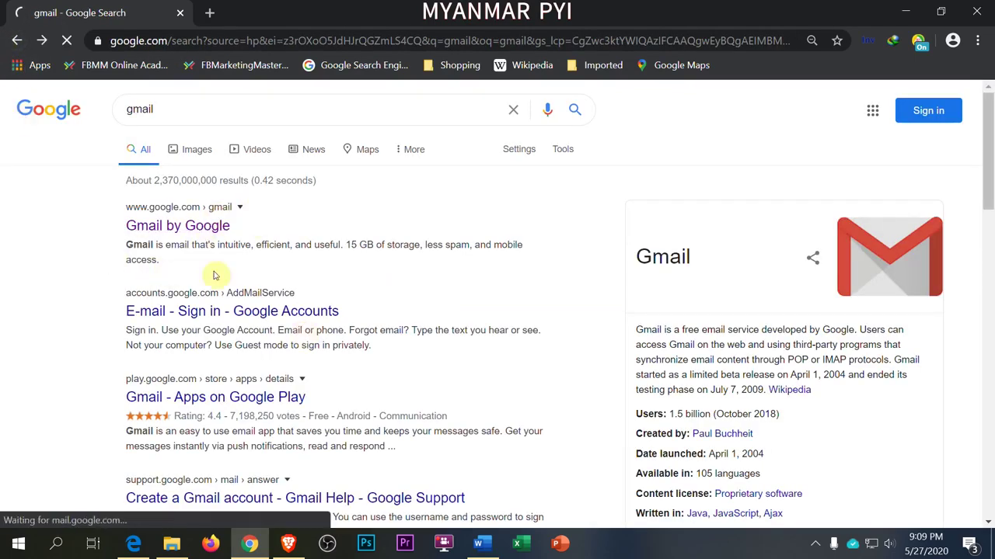
click(16, 39)
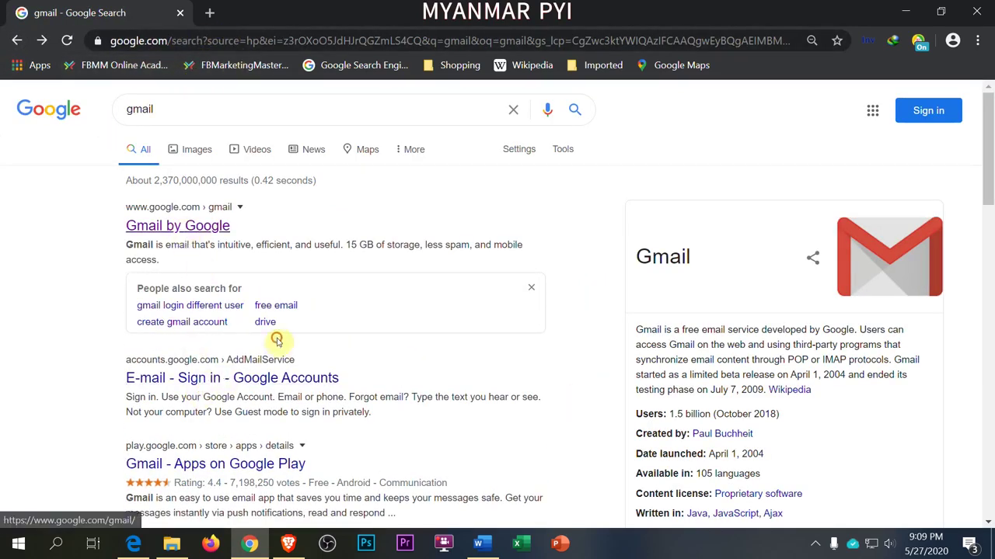
key(alt+Right)
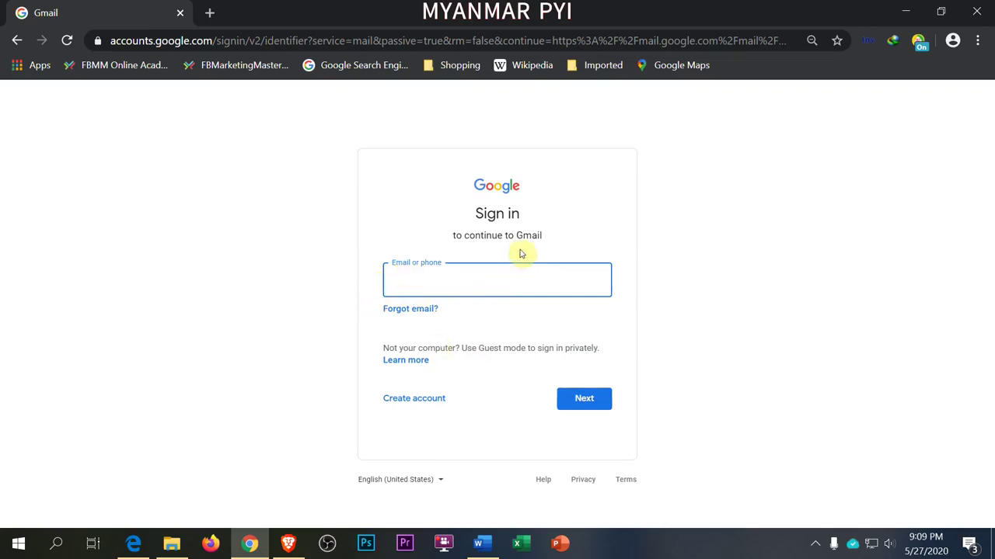
click(426, 408)
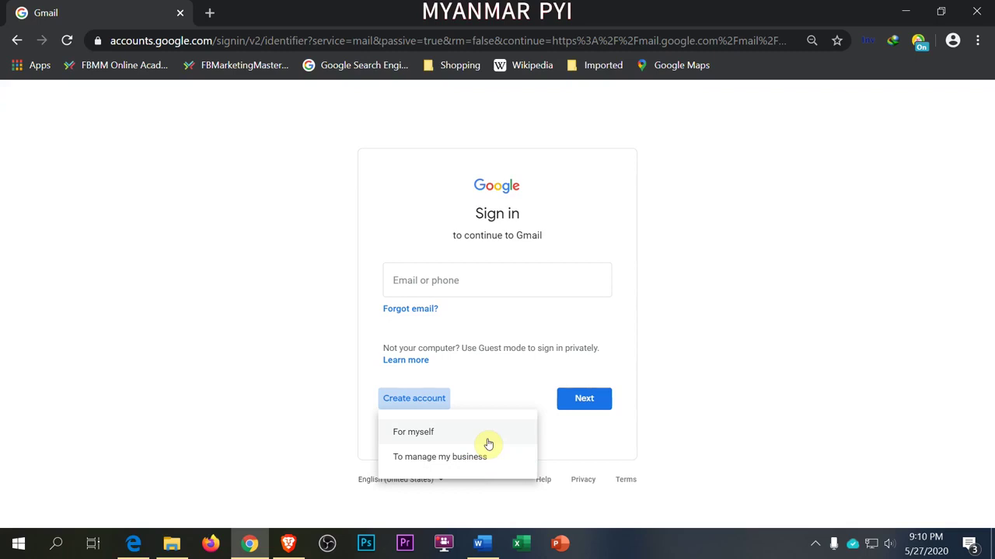
Choose For myself to open the blank 'Create your Google Account' form, focusing the first name.
click(488, 442)
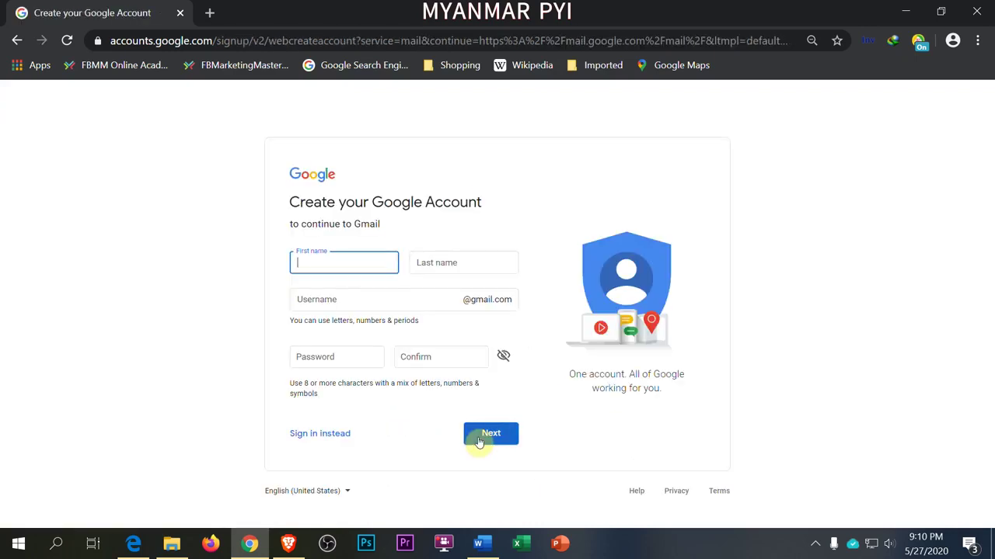
key(super+1)
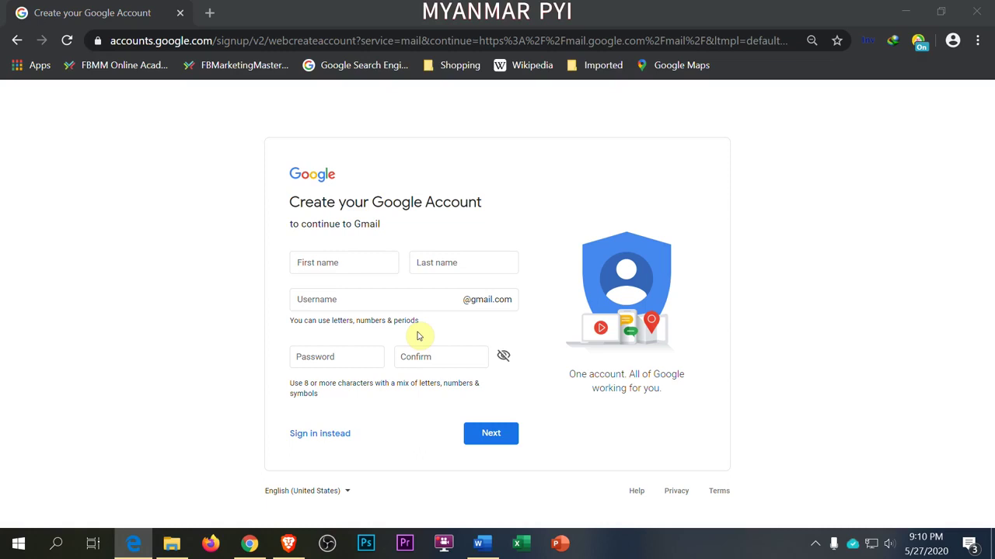
click(330, 264)
click(438, 262)
key(shift+Tab)
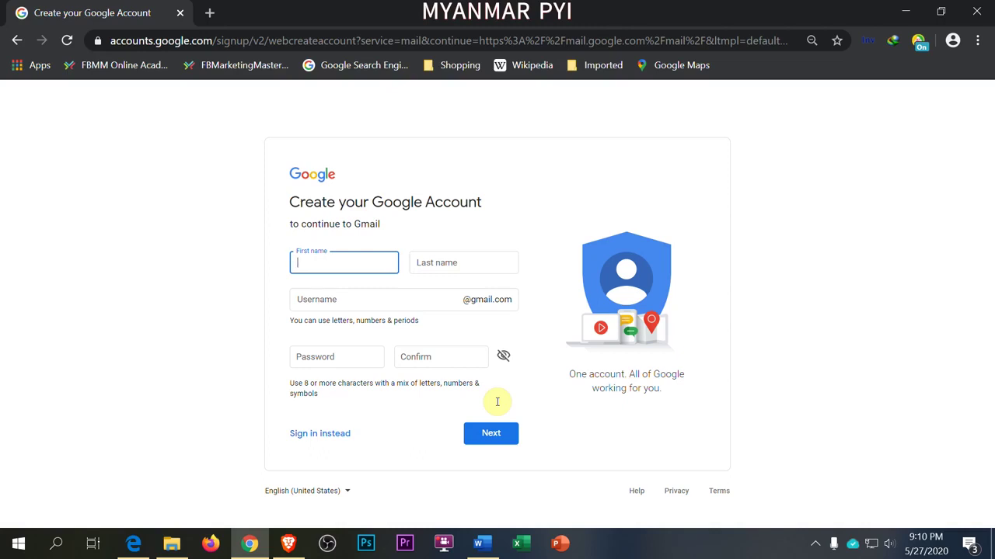
Enter the account holder's first name and last name.
key(BackSpace)
key(BackSpace)
key(BackSpace)
key(BackSpace)
key(BackSpace)
key(Tab)
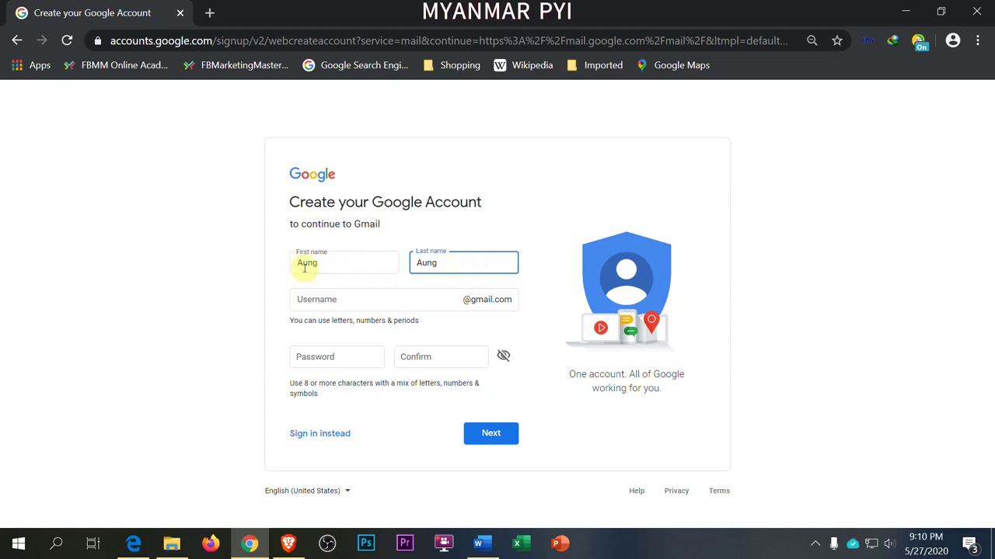
Dismiss the suggested username and type the desired Gmail username instead.
click(306, 299)
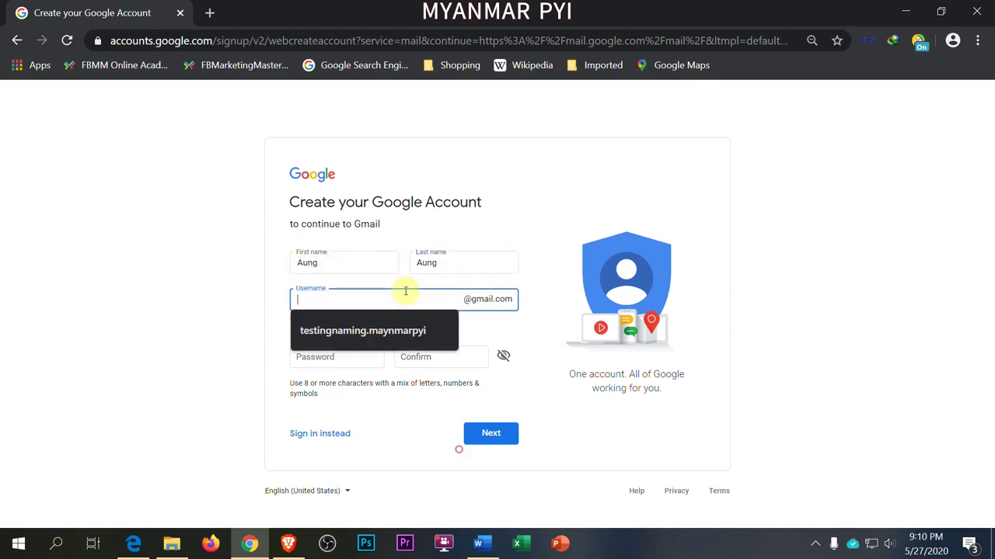
click(278, 304)
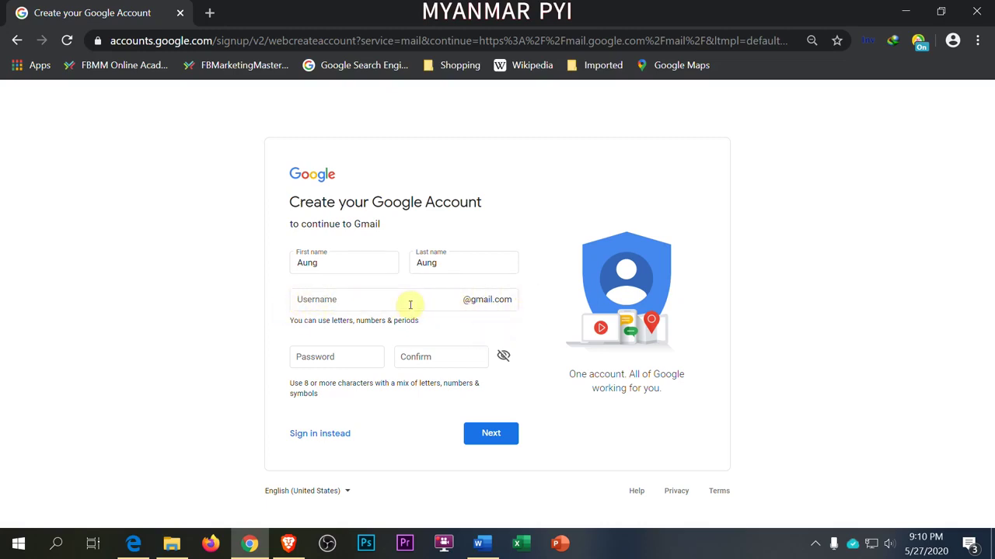
click(410, 305)
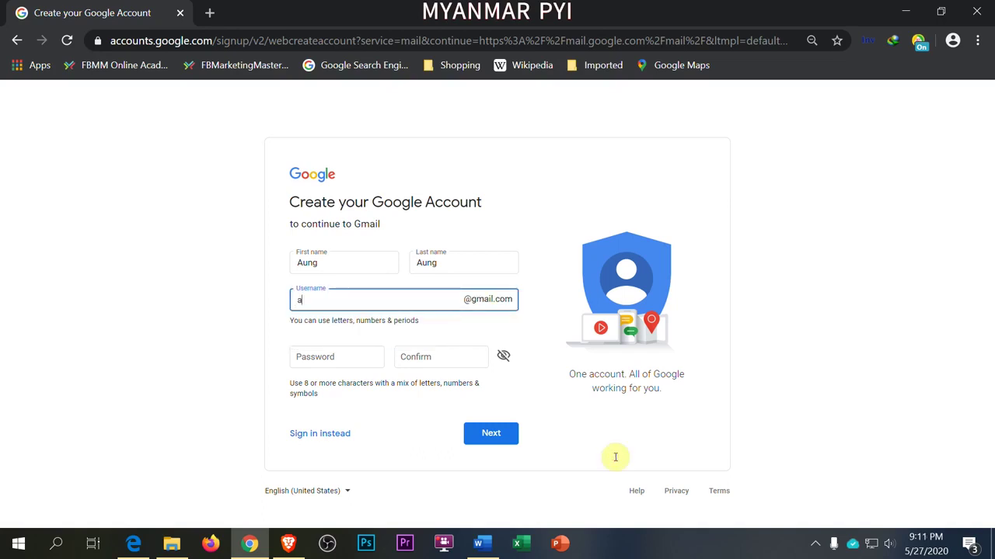
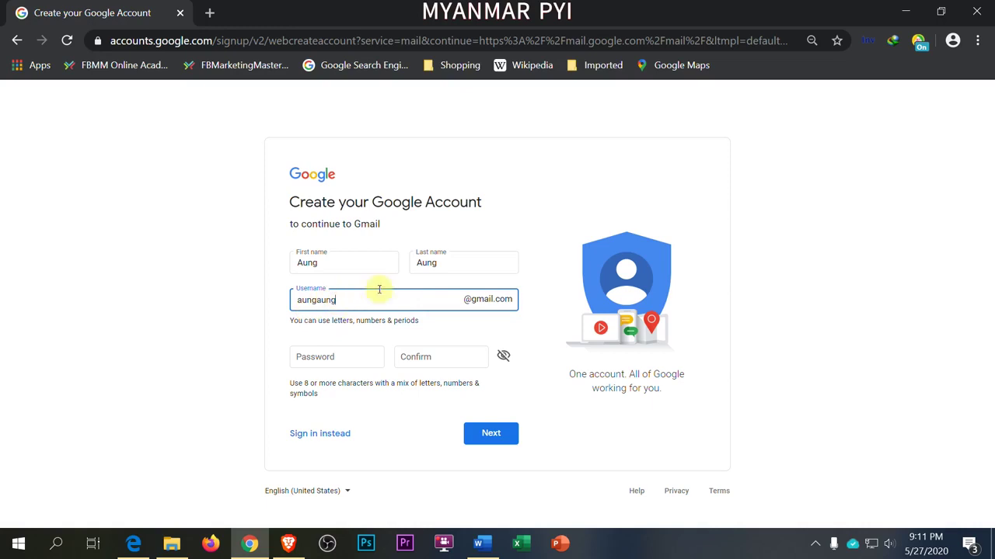
click(321, 360)
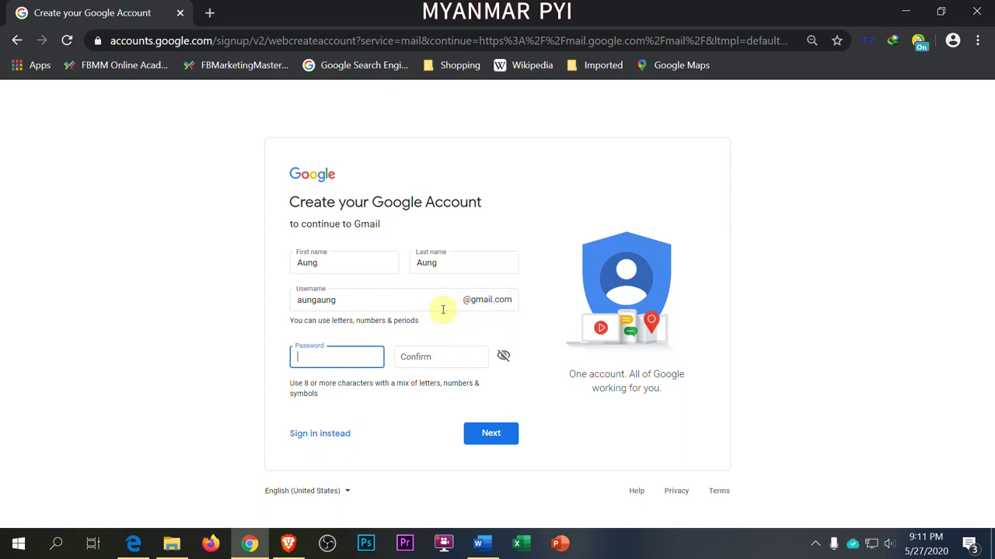
Enter and confirm the account password, then submit the form, which reports the username is taken.
key(super+1)
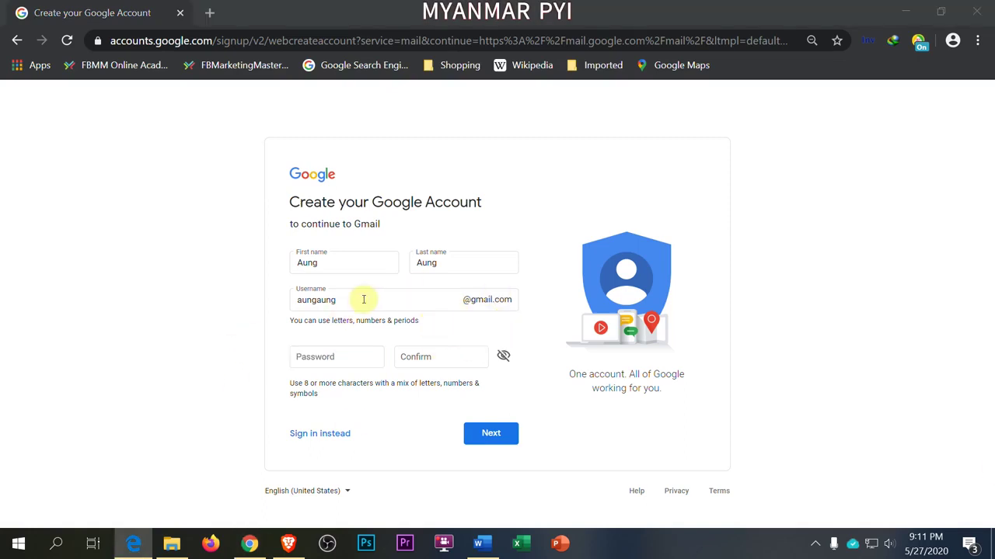
click(319, 365)
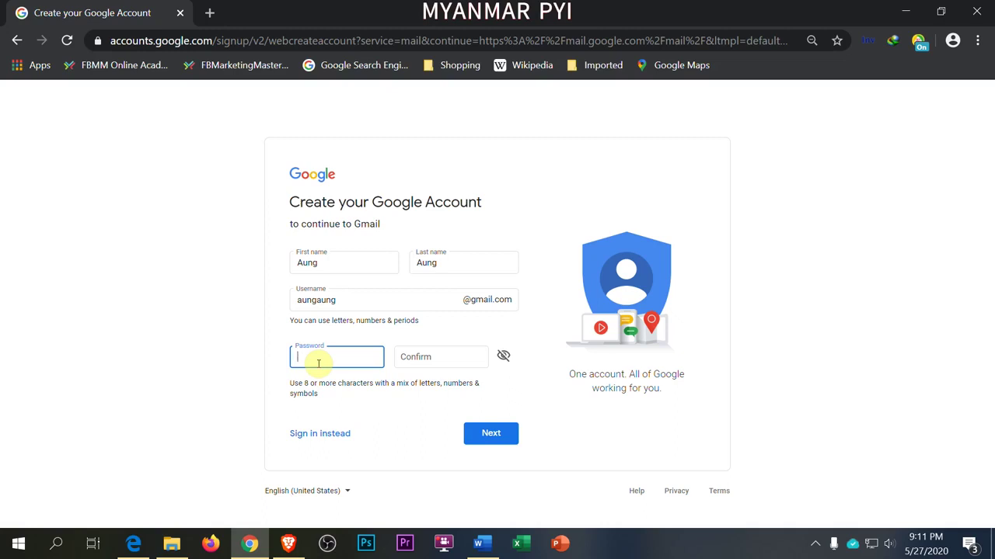
key(Tab)
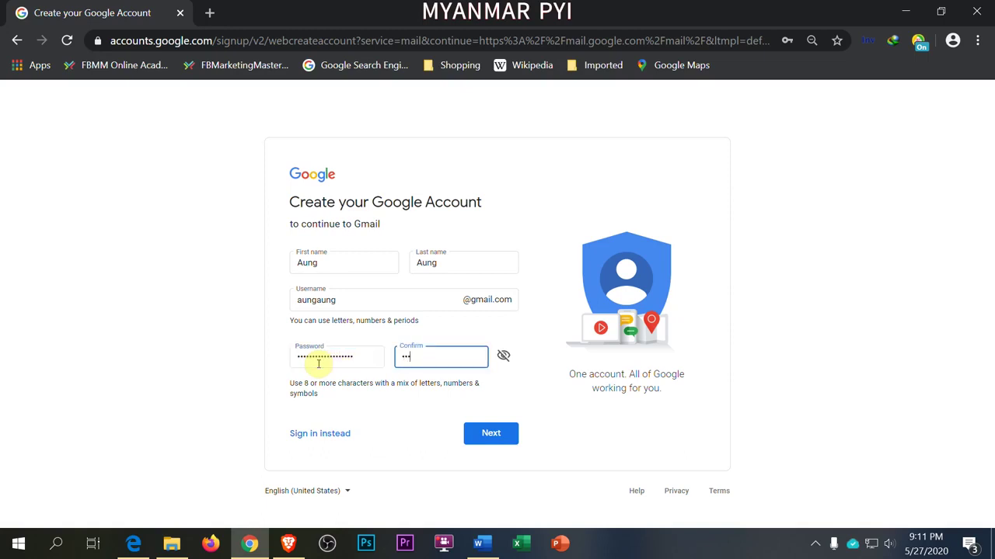
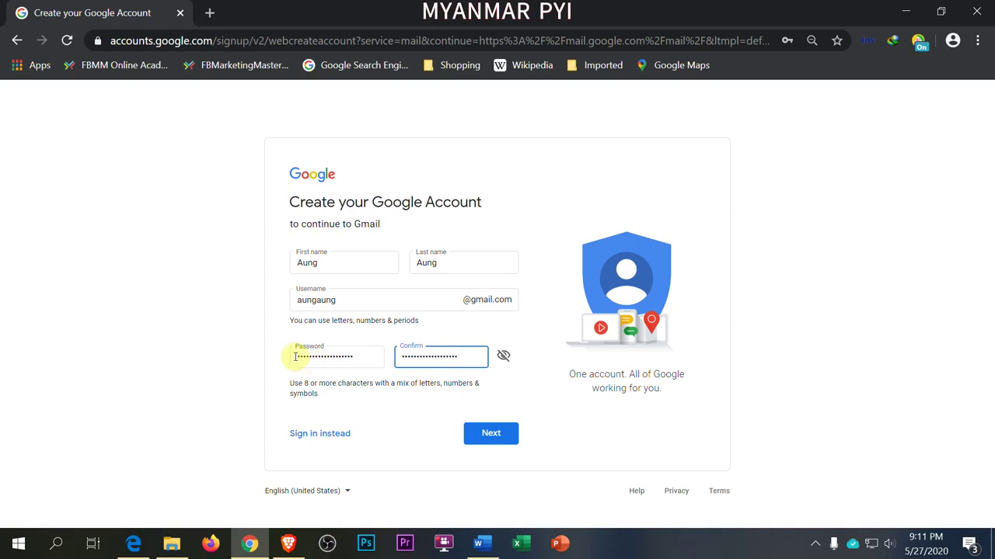
click(378, 297)
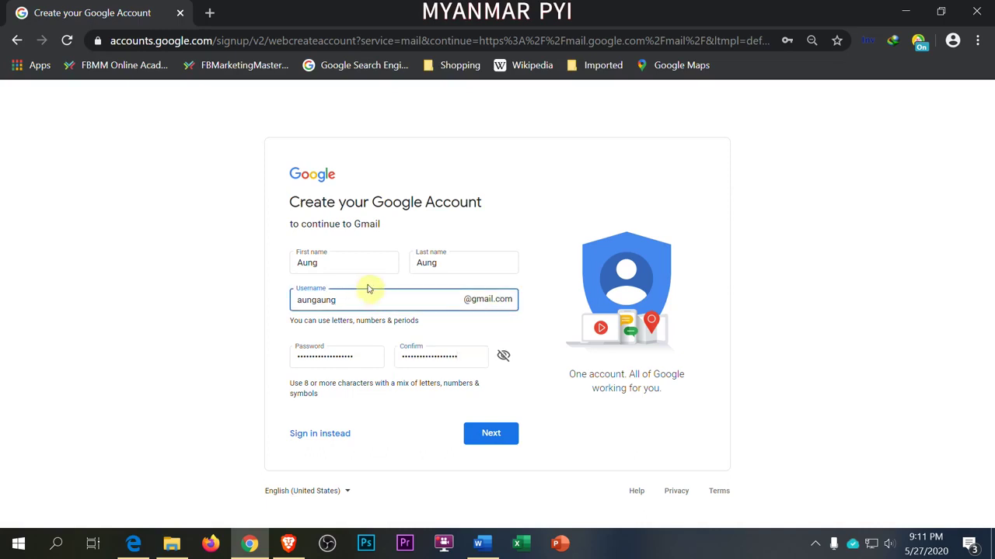
click(504, 435)
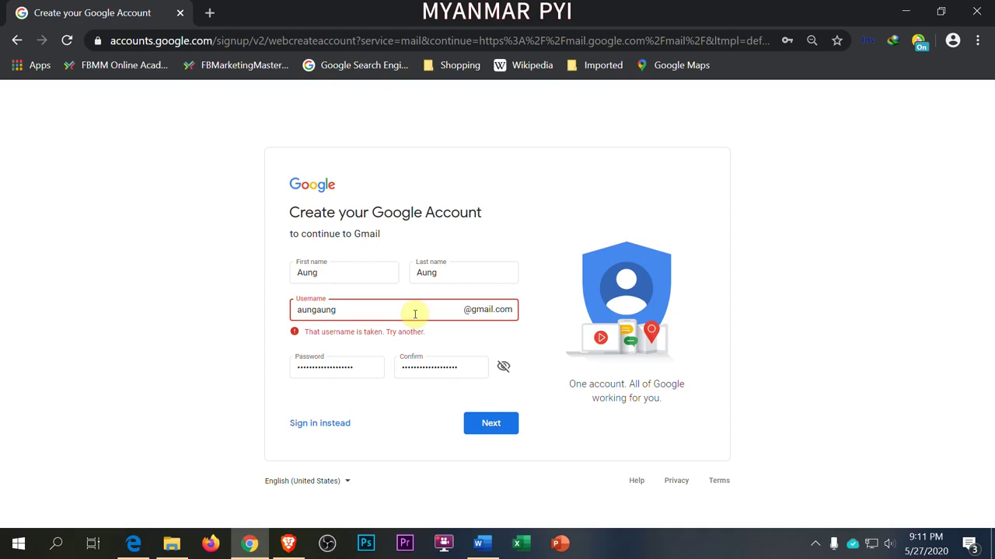
Revise the username and append 2020 to it, then submit to reach phone verification.
click(481, 432)
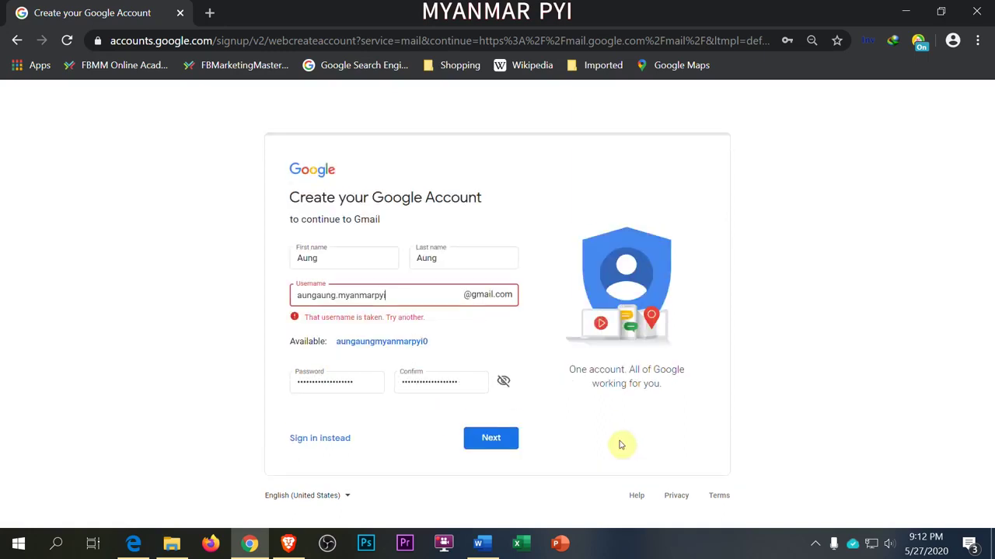
click(411, 295)
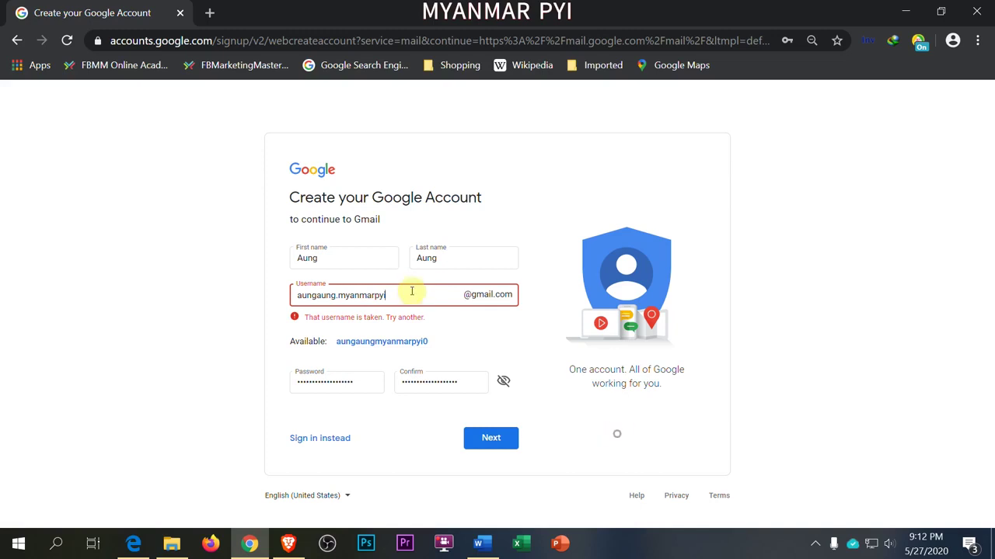
text(2020)
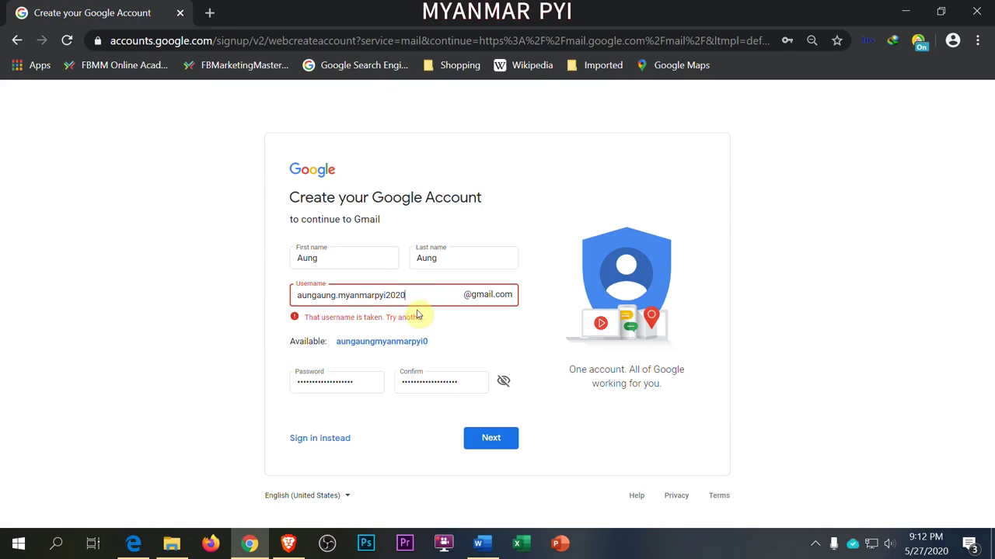
click(480, 452)
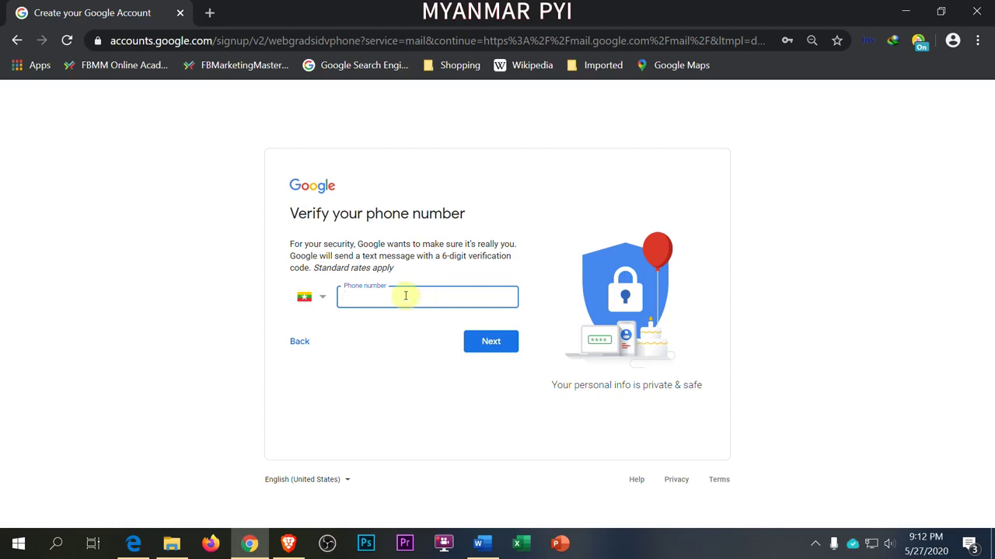
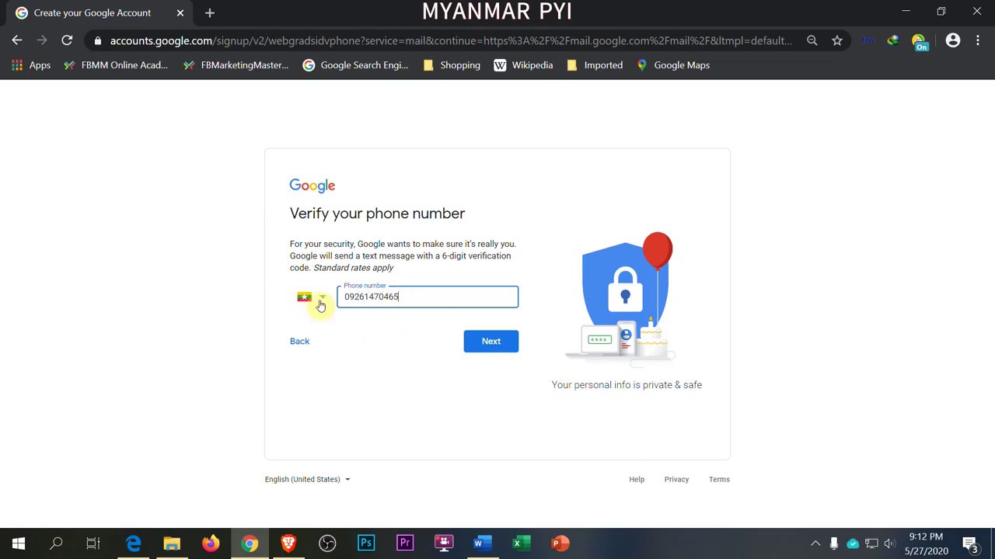
Enter the mobile phone number and submit it for verification.
click(490, 343)
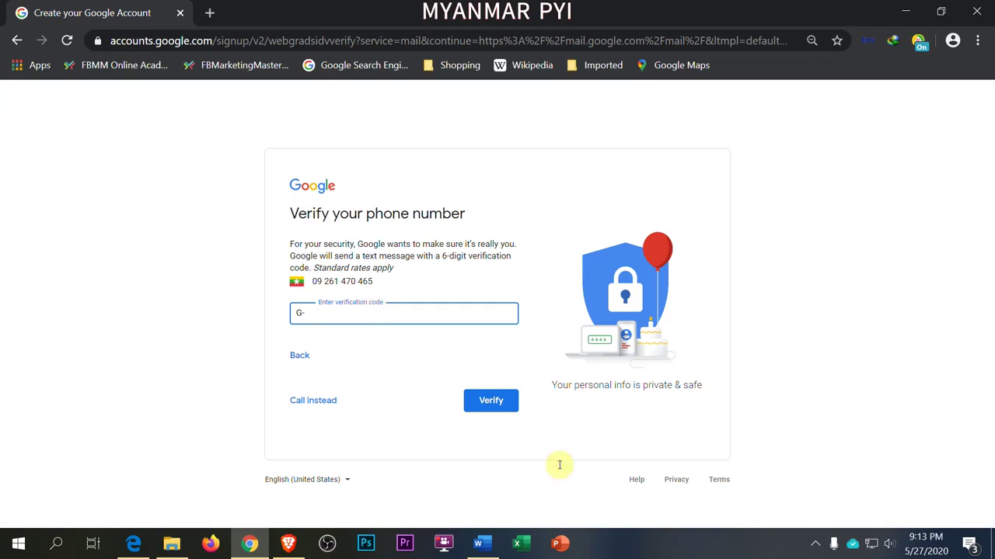
Enter the 6-digit texted verification code and verify it.
click(491, 400)
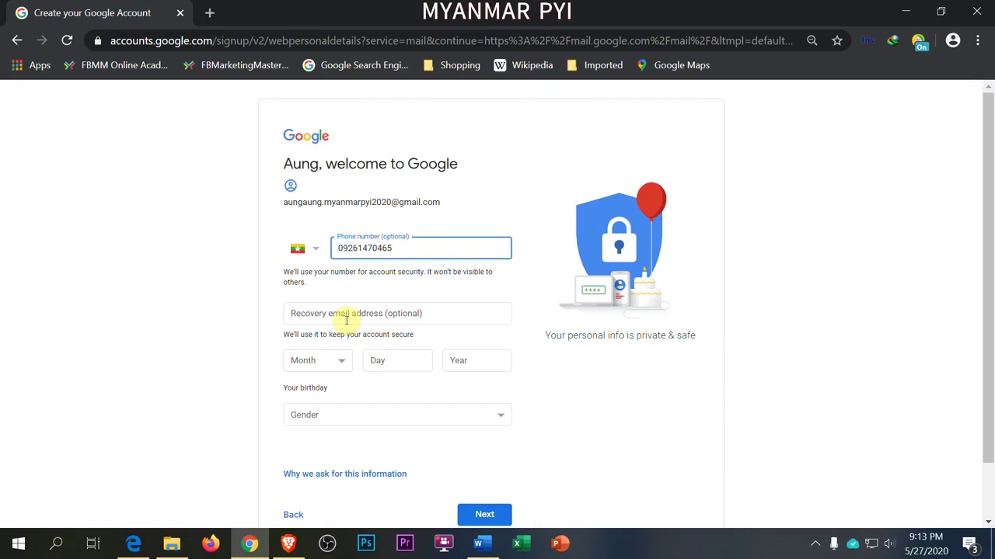
Enter the recovery email address, then the birth month, day and year.
click(346, 315)
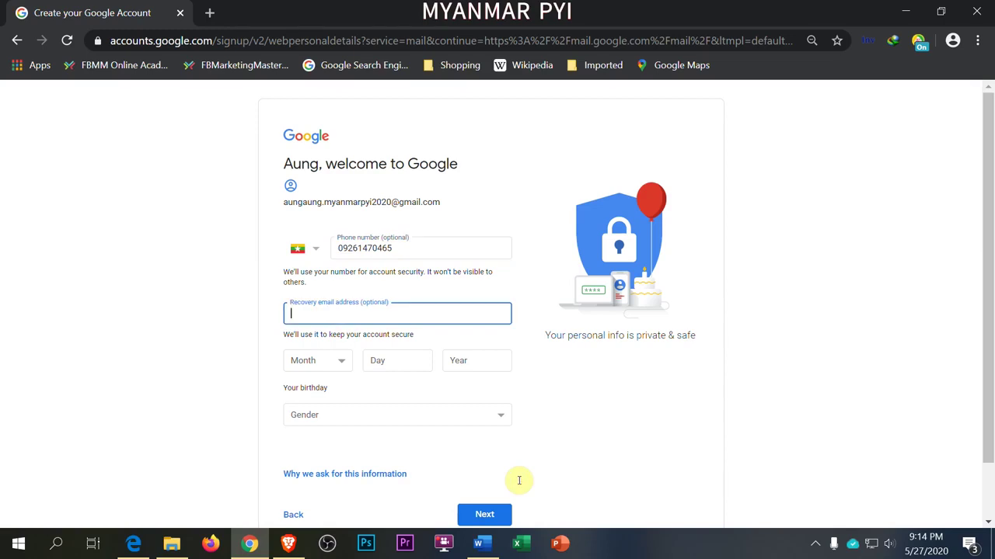
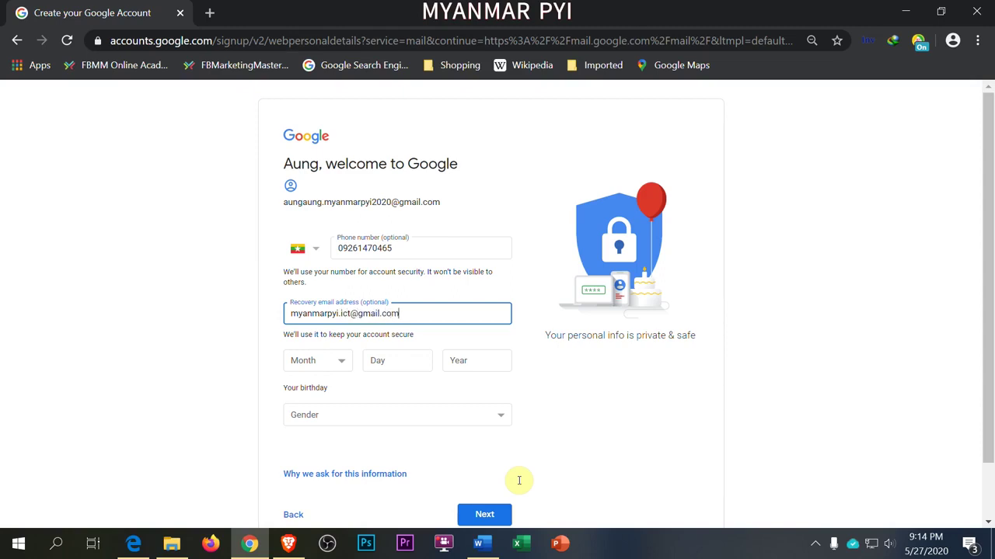
click(550, 368)
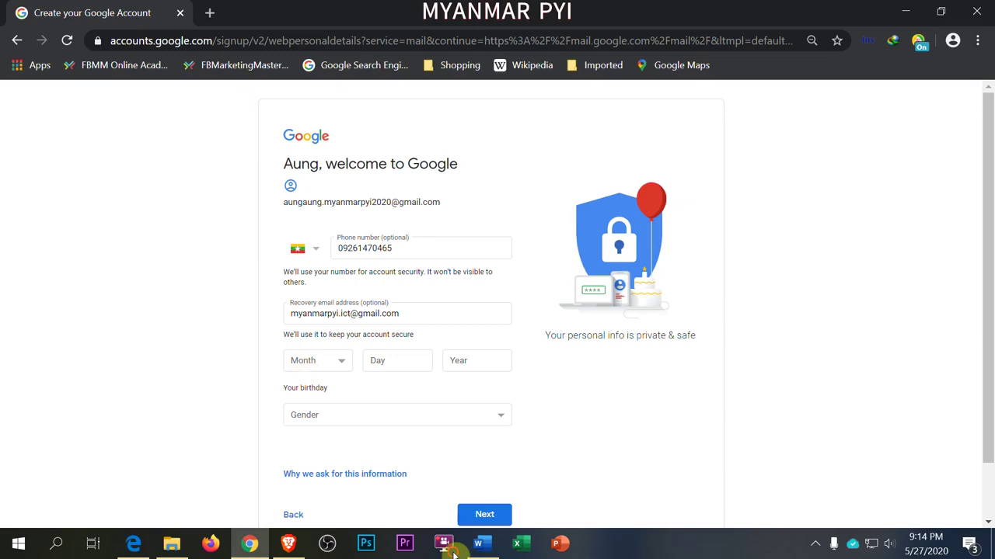
click(303, 369)
click(339, 499)
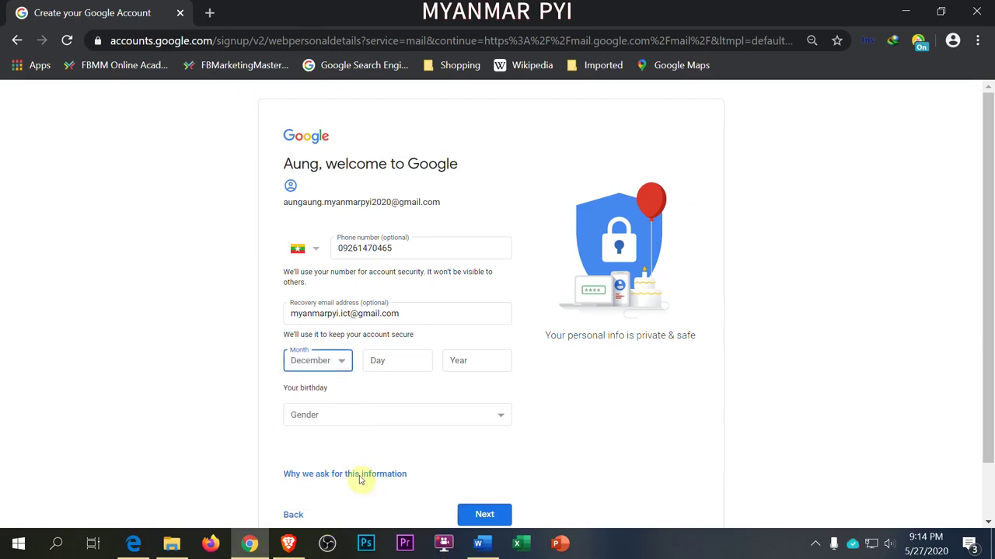
key(Tab)
text(12)
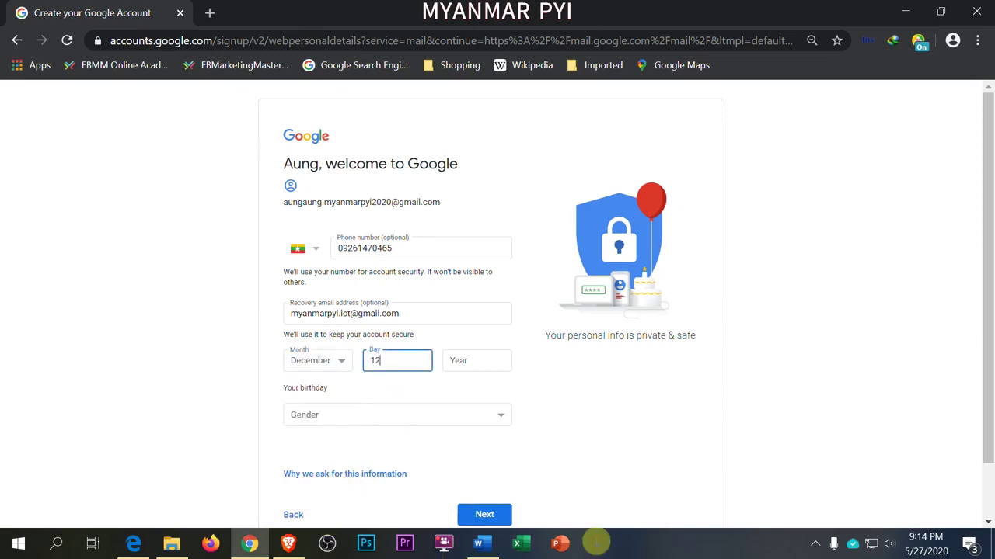
click(464, 359)
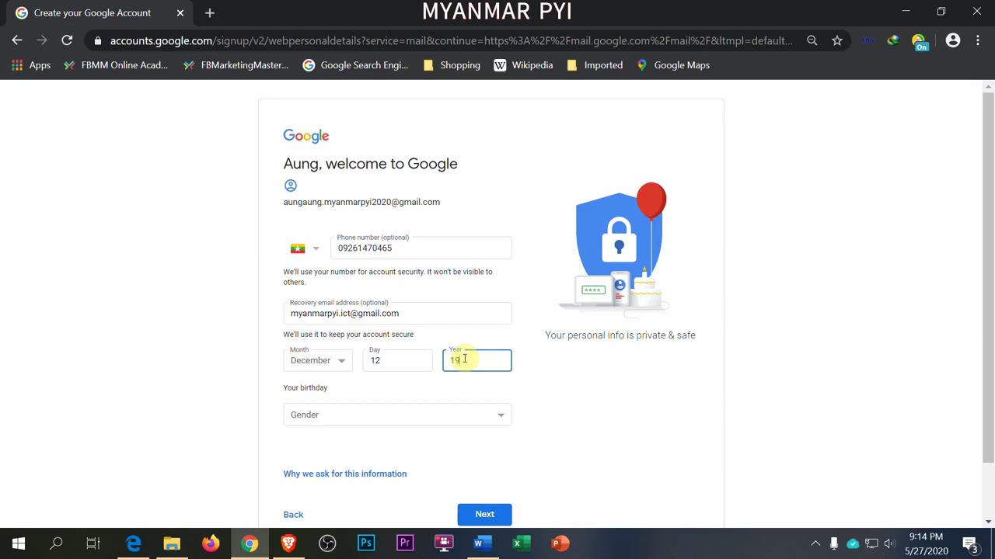
click(326, 432)
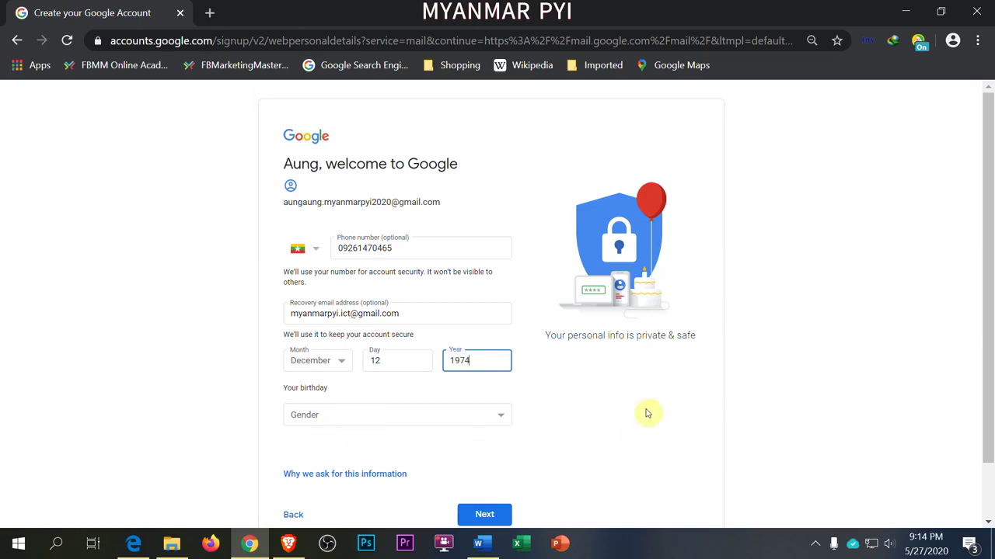
Set the gender to Male and submit the personal details.
click(342, 420)
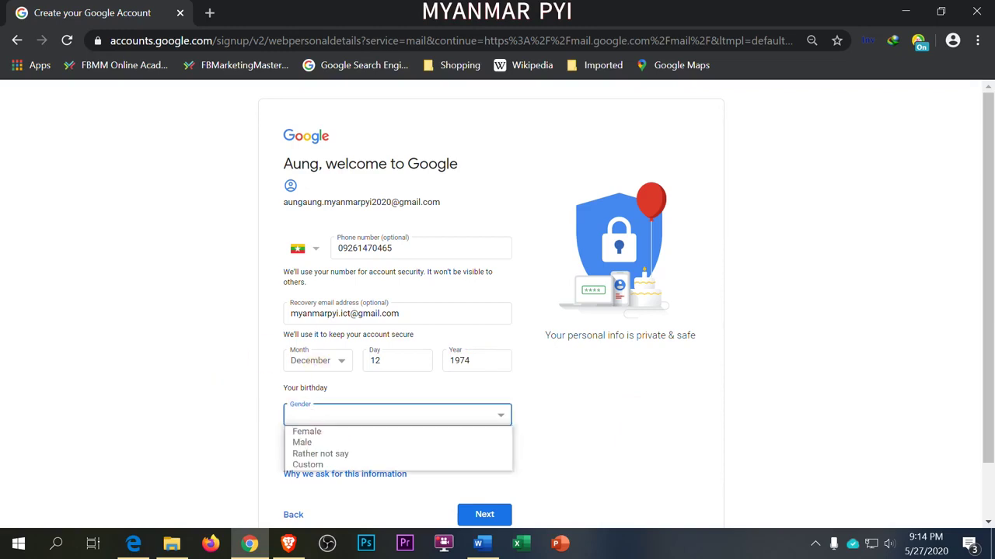
click(327, 442)
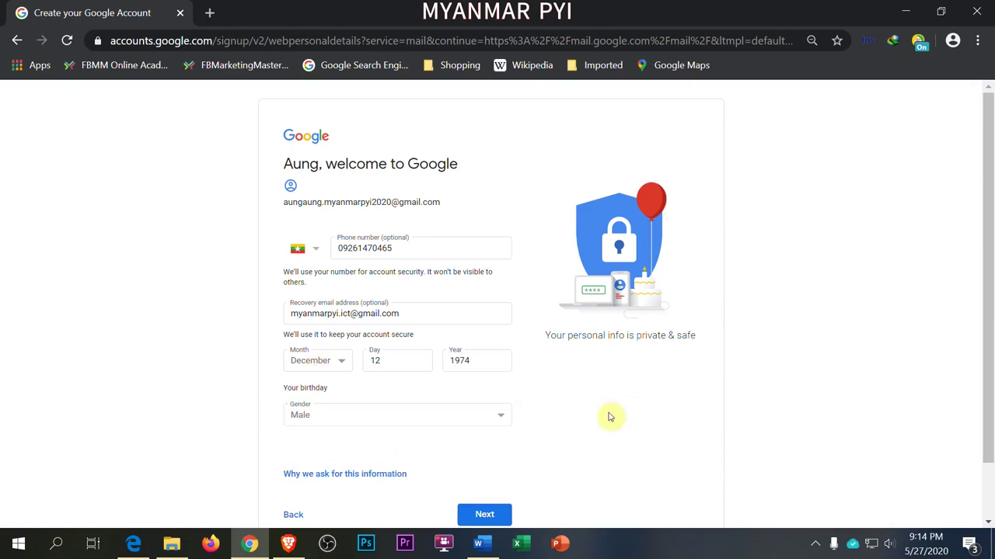
click(328, 422)
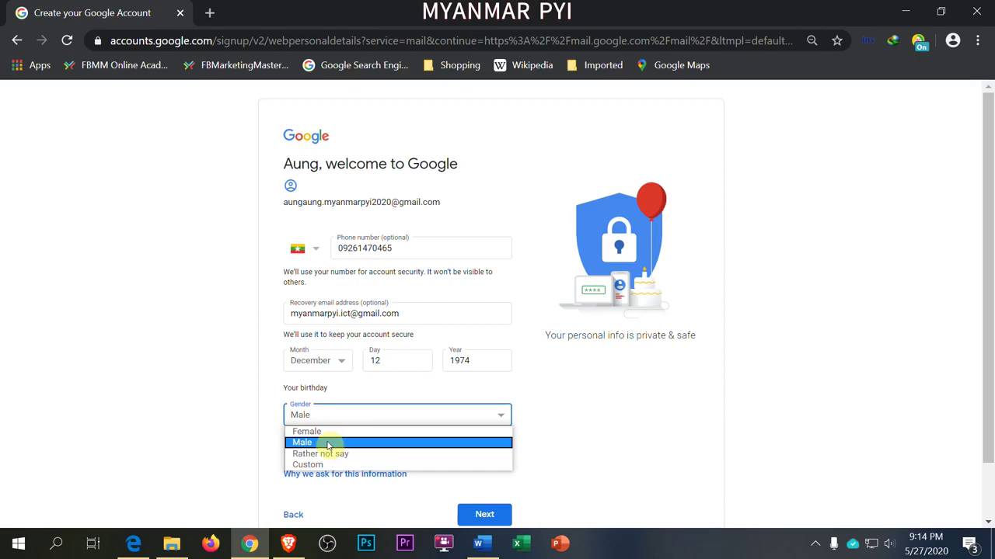
click(326, 442)
click(613, 429)
scroll(614, 429, down, 1)
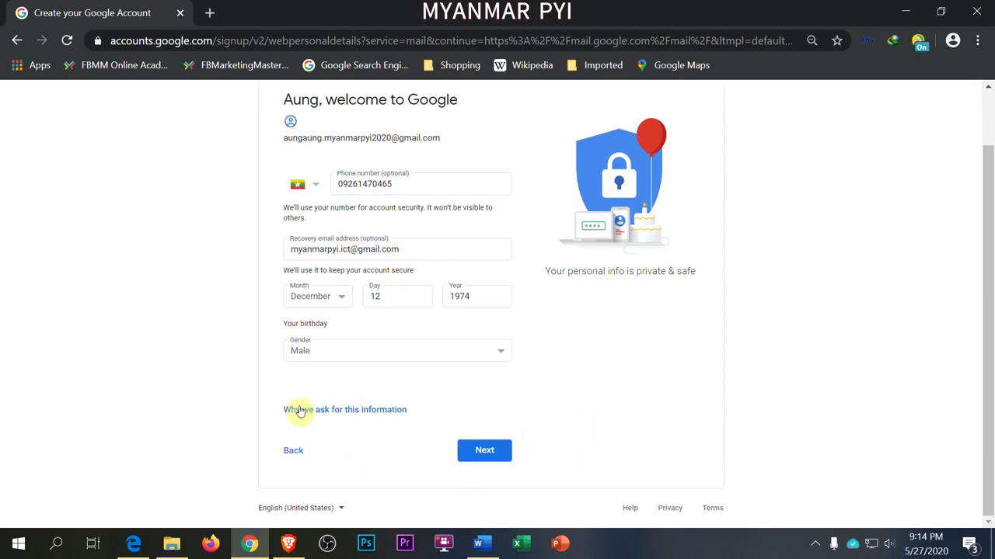
click(501, 461)
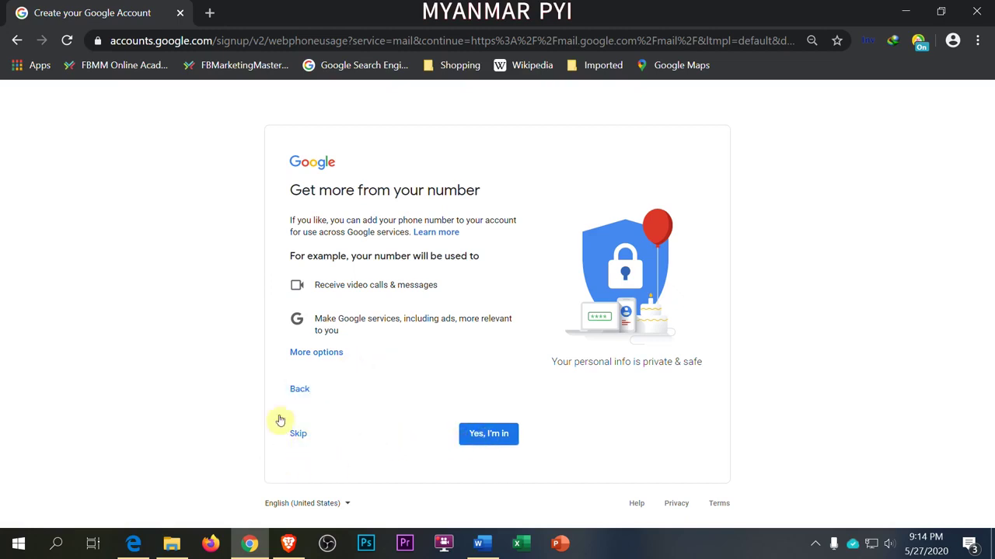
Review the phone number's More options, return, and accept with 'Yes, I'm in'.
click(334, 350)
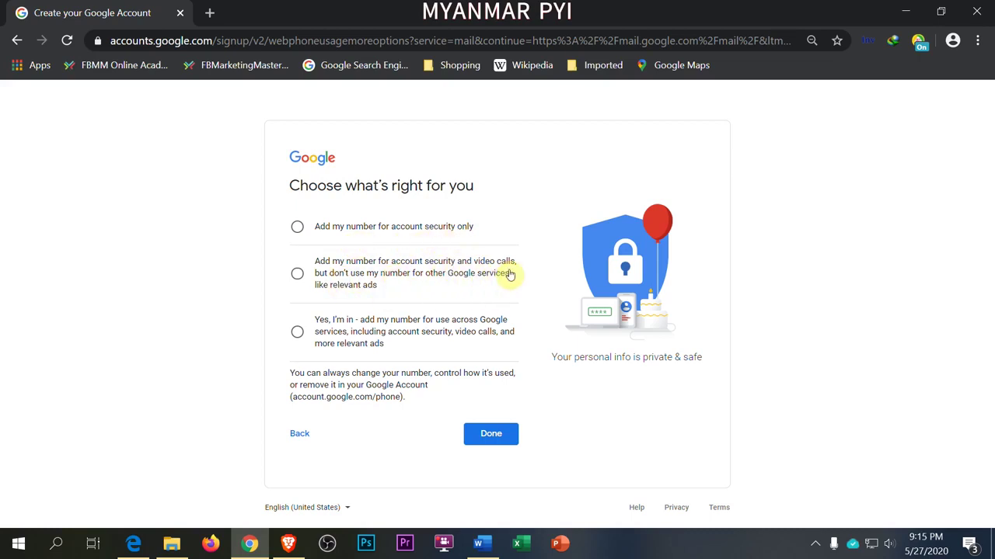
click(300, 434)
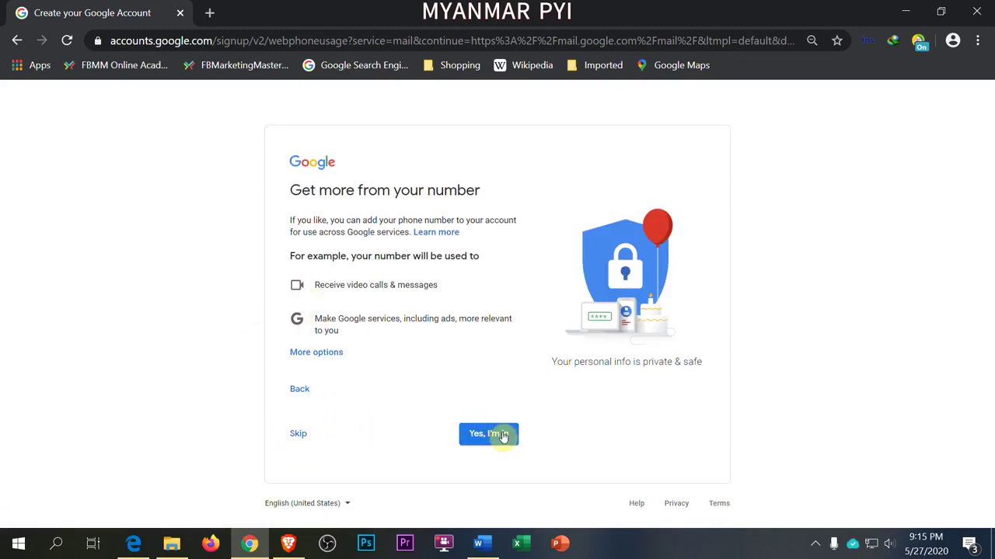
click(502, 437)
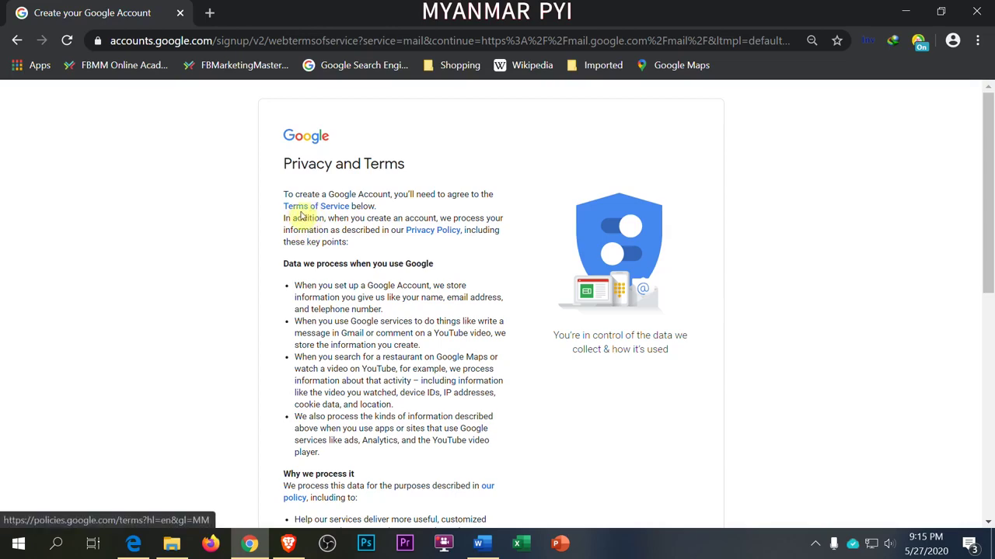
Agree to Google's Privacy and Terms, creating the new account.
scroll(583, 338, down, 6)
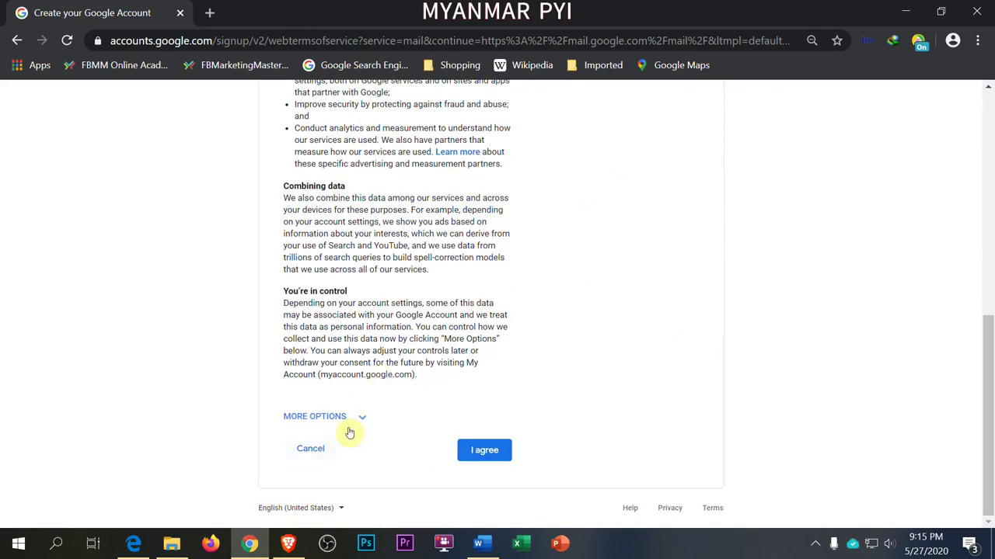
click(487, 455)
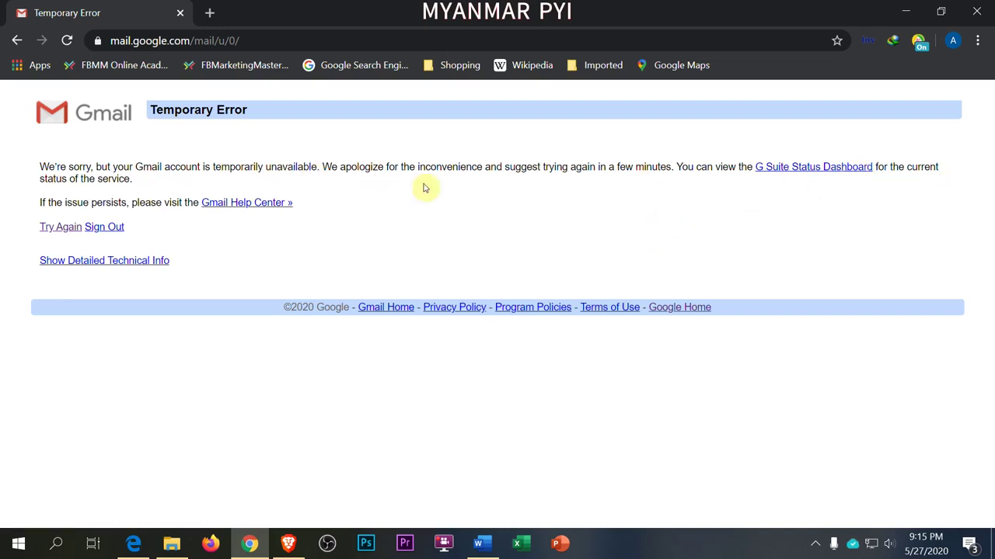
Sign out of the erroring Gmail session and sign back in as the new account with its password.
click(111, 230)
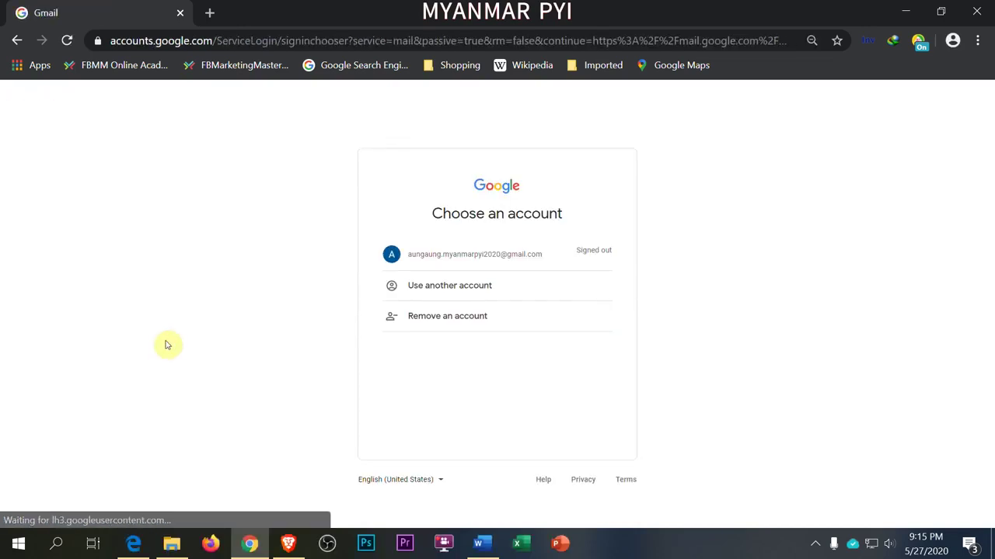
click(483, 268)
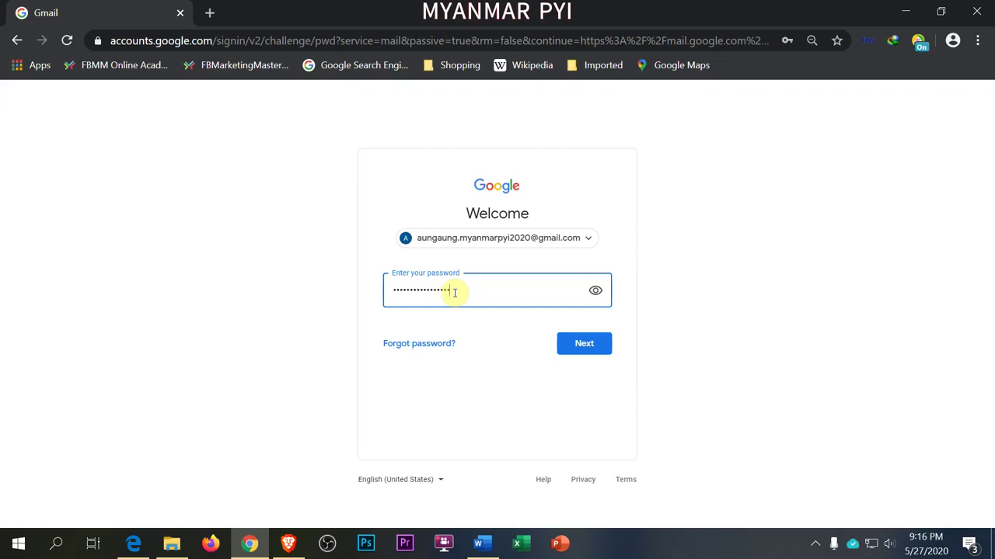
key(Return)
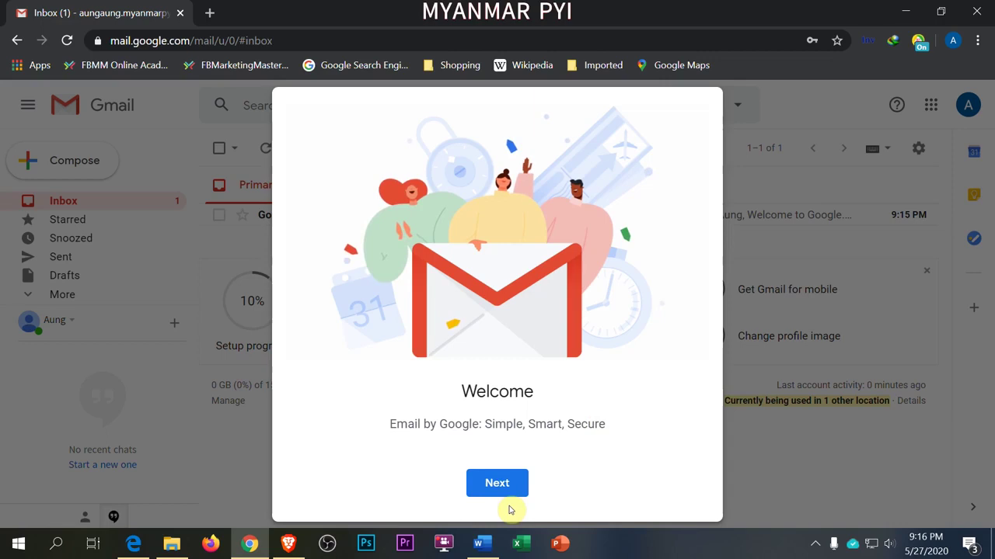
Pass the Welcome dialog, preview Comfortable and Compact densities, then confirm the Default view.
click(495, 484)
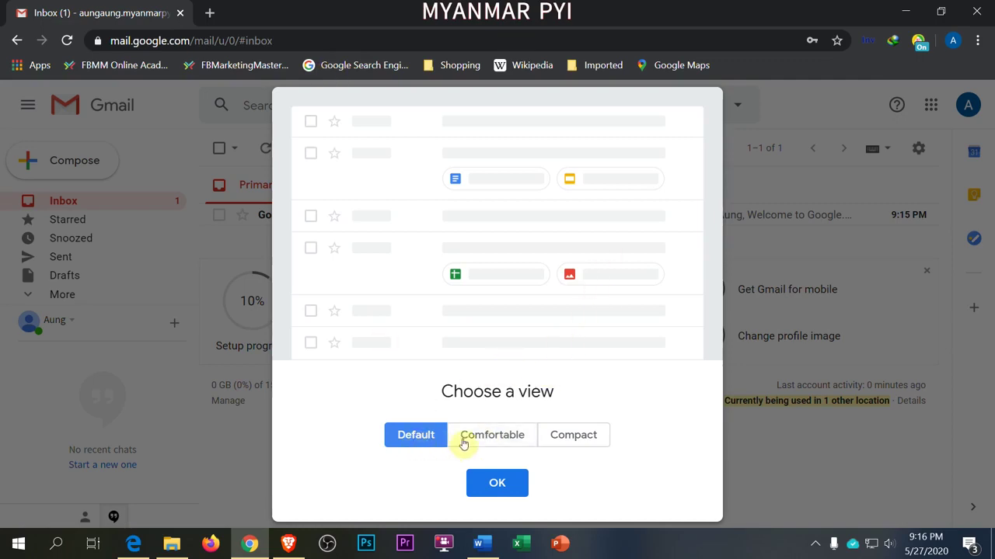
click(491, 435)
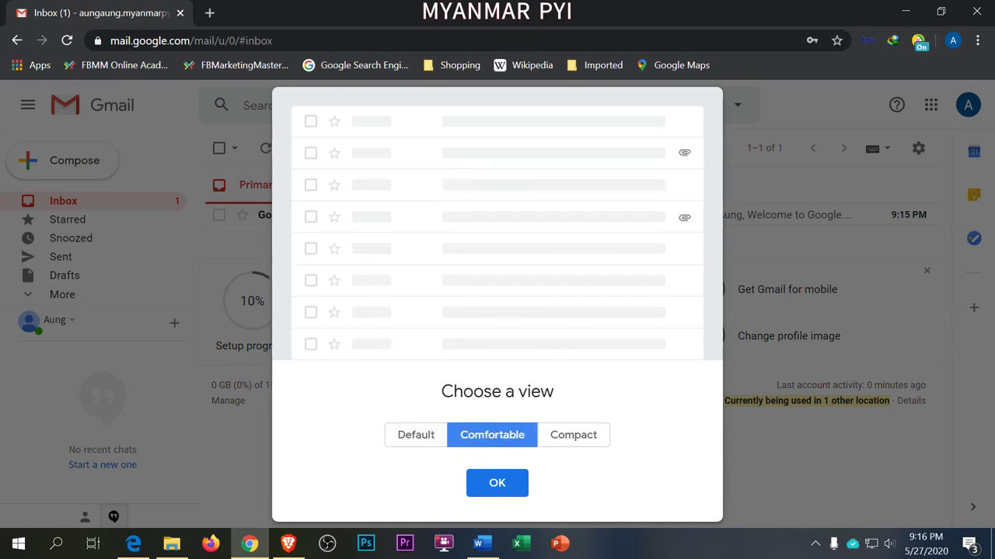
click(565, 443)
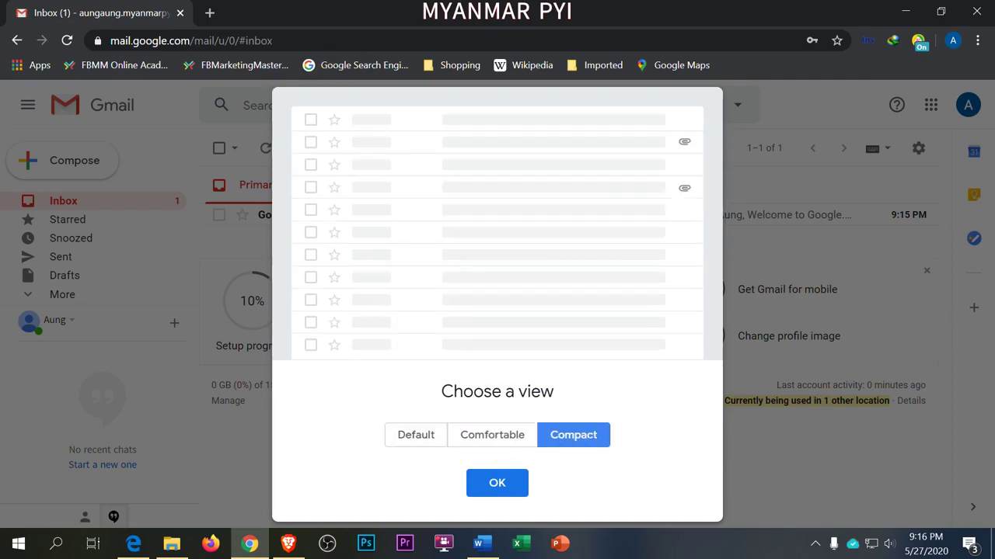
click(412, 437)
click(497, 485)
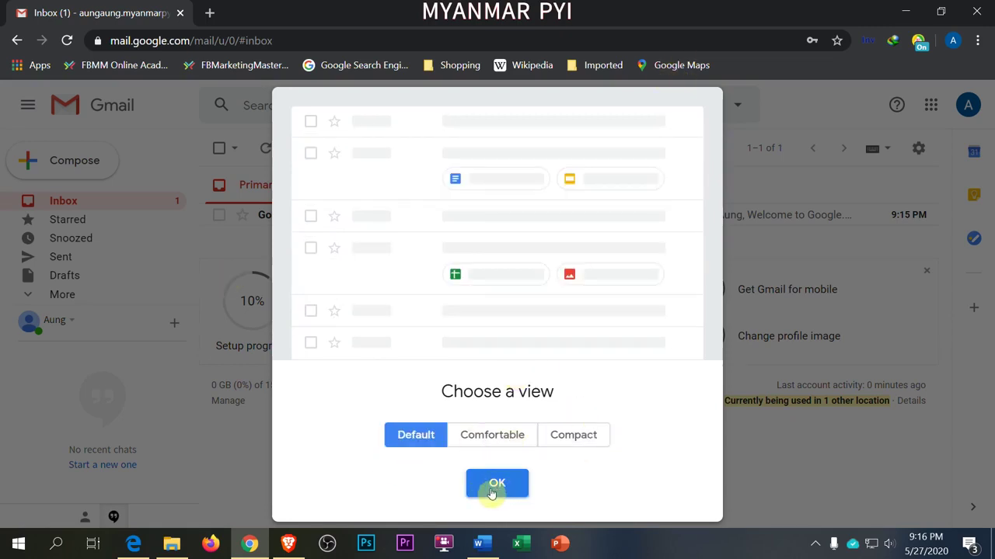